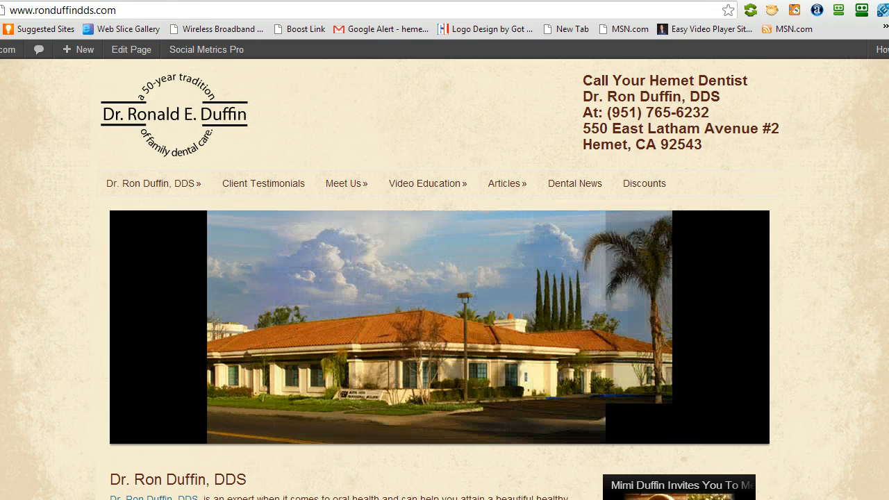
Open the dental website's /reminder page and bring up its appointment reminder login form.
text(/reminder)
key(Return)
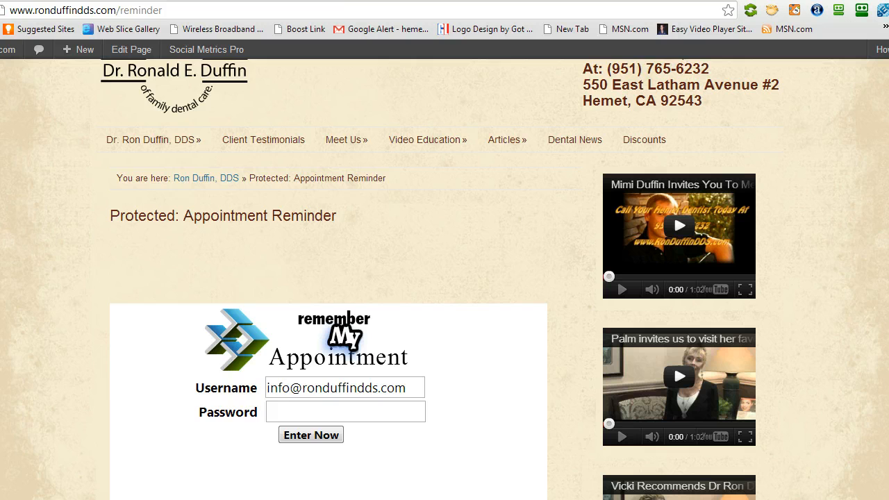
scroll(444, 278, down, 2)
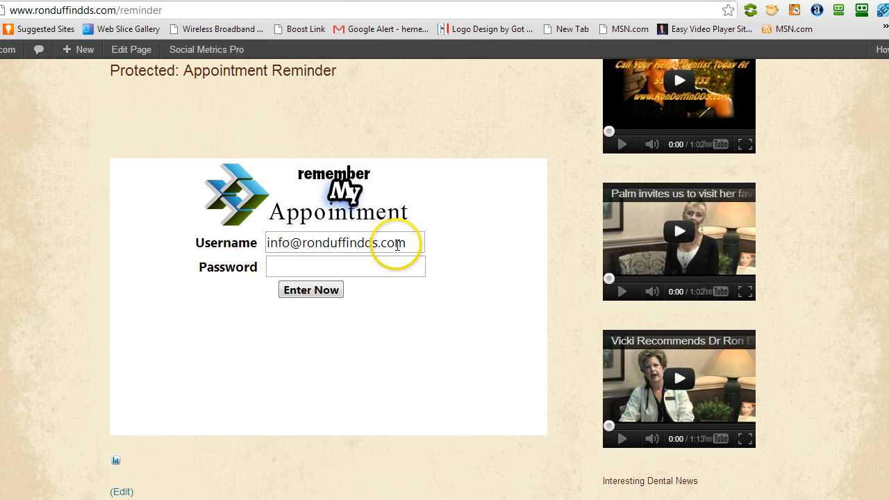
Log in to the appointment reminder widget with the account password and decline saving the login in RoboForm.
click(380, 268)
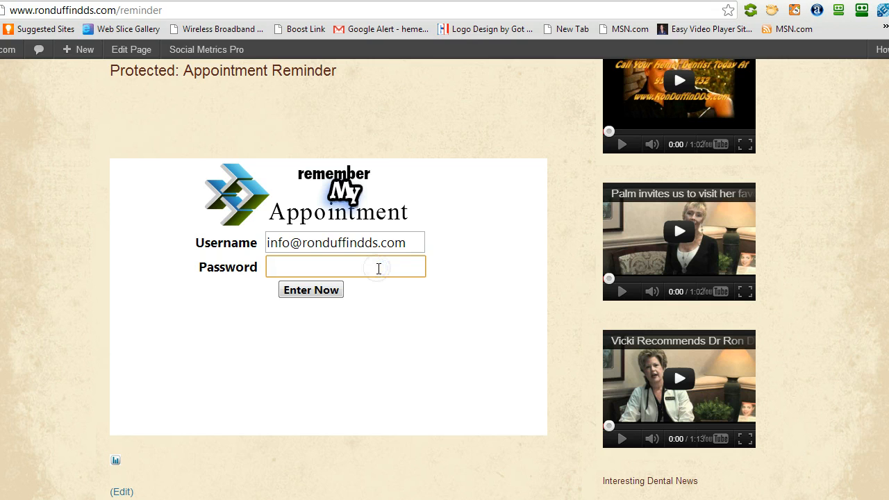
text(•••••••••••••••)
key(Return)
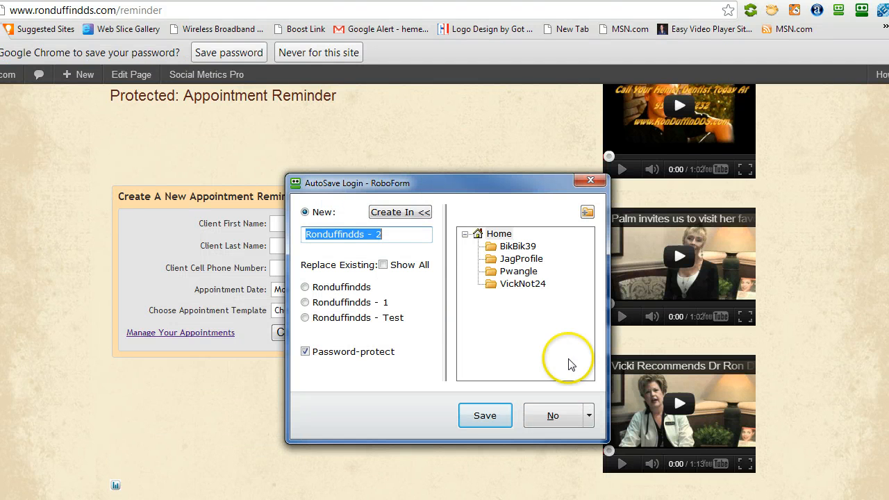
click(559, 420)
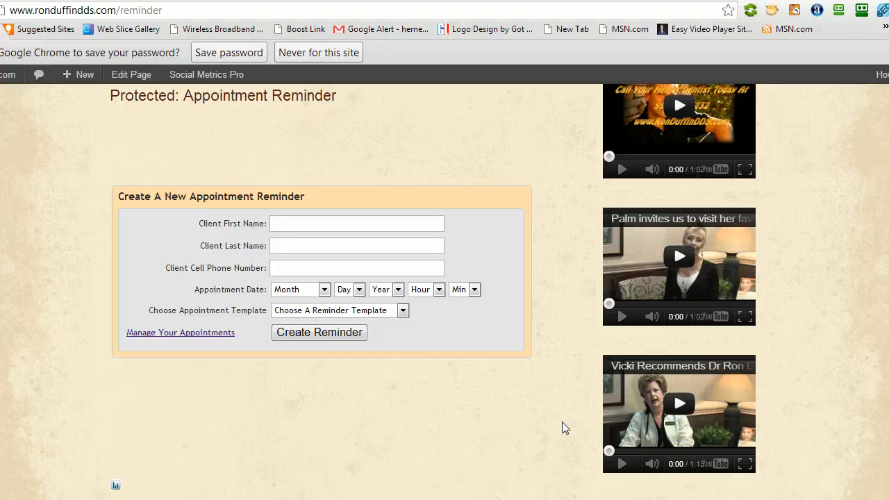
Enter the client's first name, last name and cell phone number in the new appointment reminder.
click(325, 225)
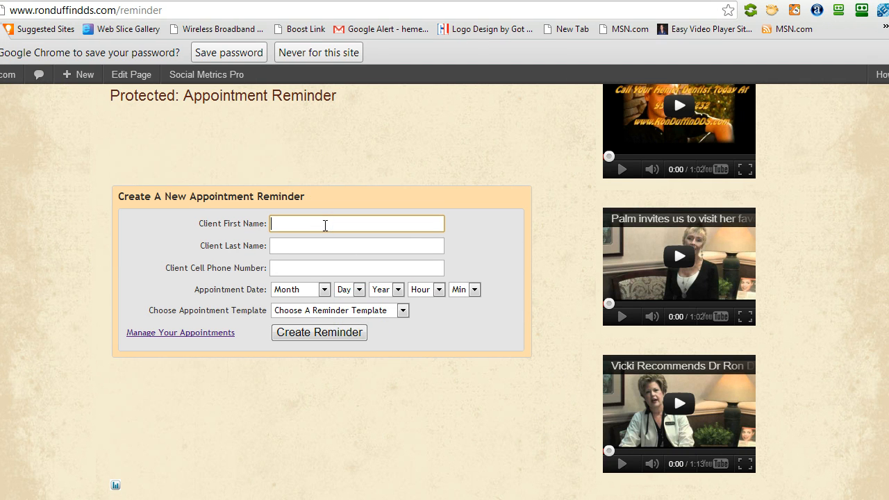
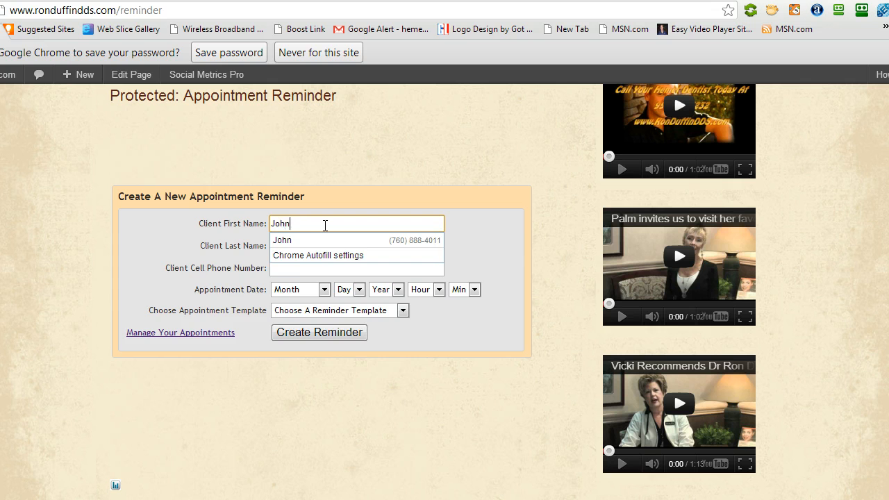
key(Tab)
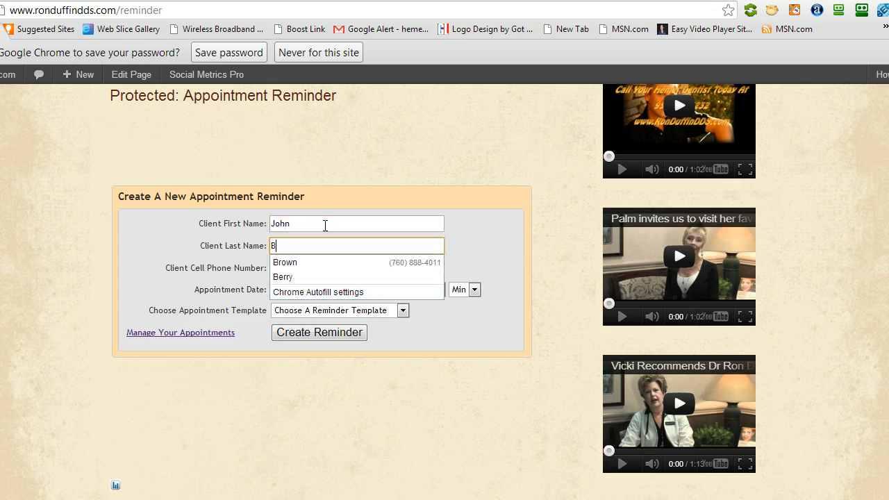
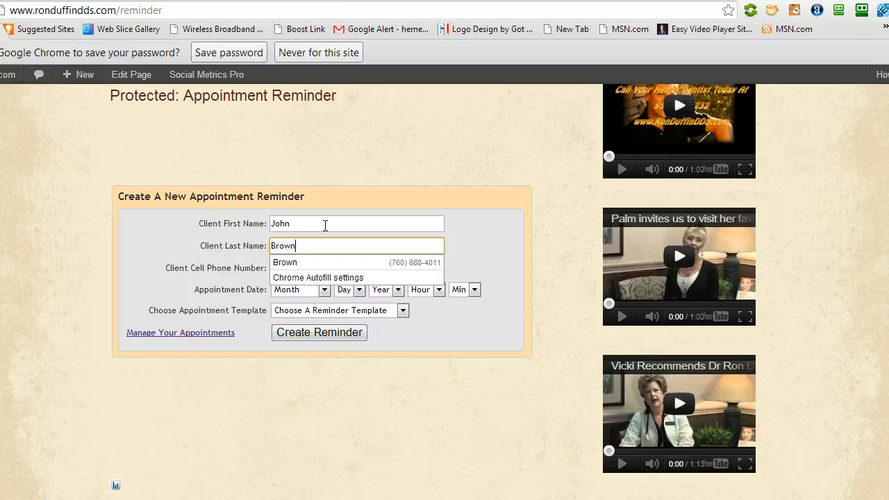
key(Tab)
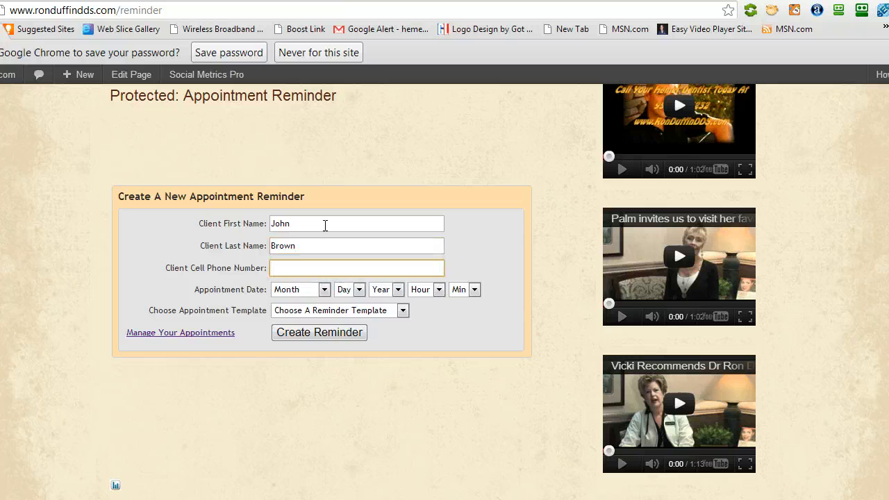
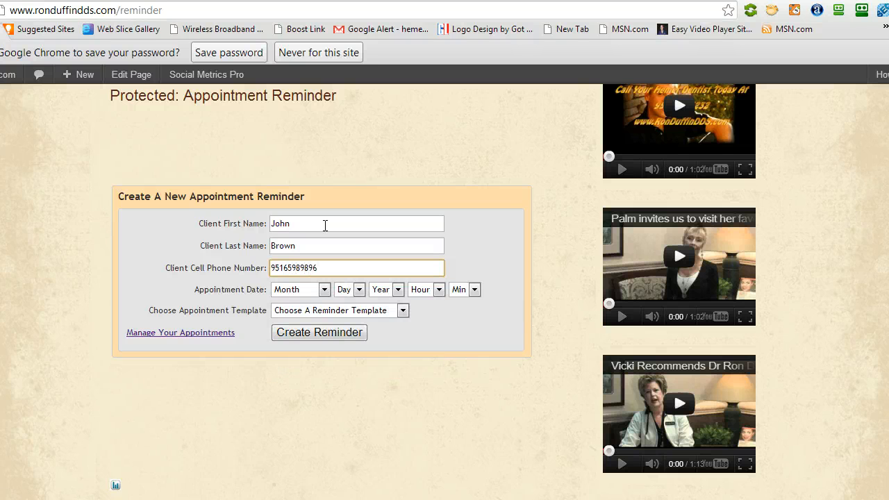
Set the appointment date to June 12, 2013 and the time to 9am with 00 minutes.
click(318, 291)
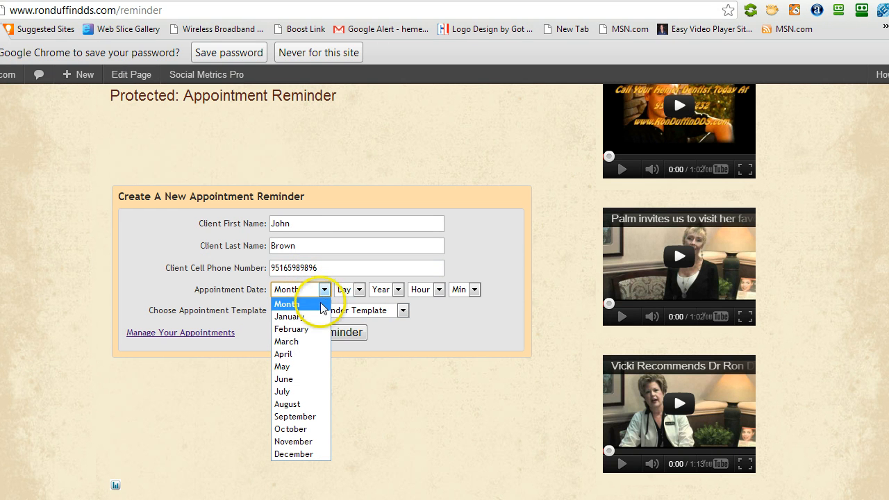
click(307, 378)
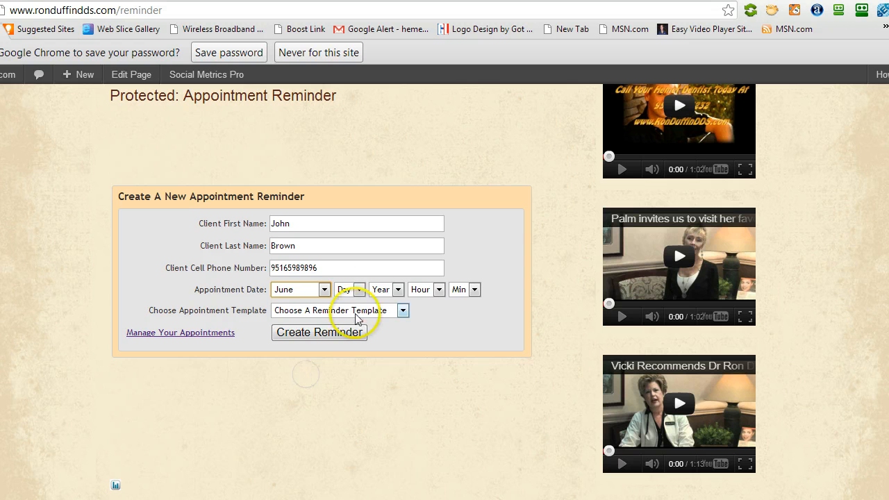
click(359, 289)
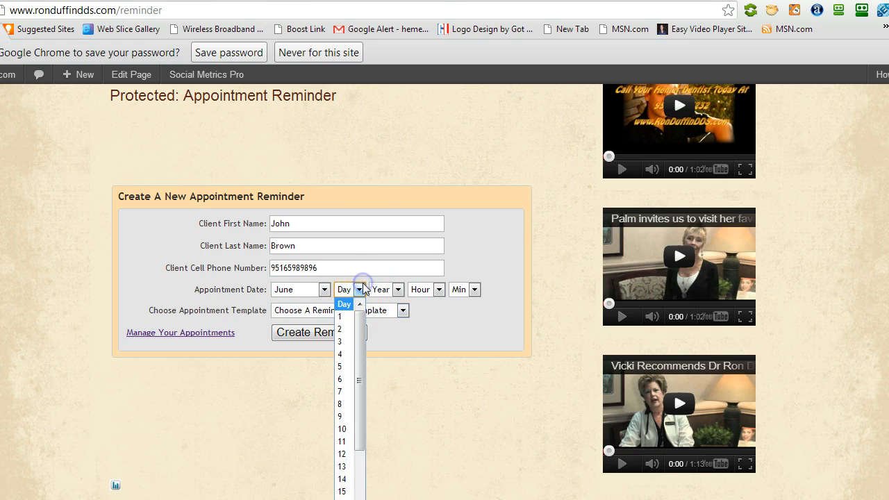
click(345, 454)
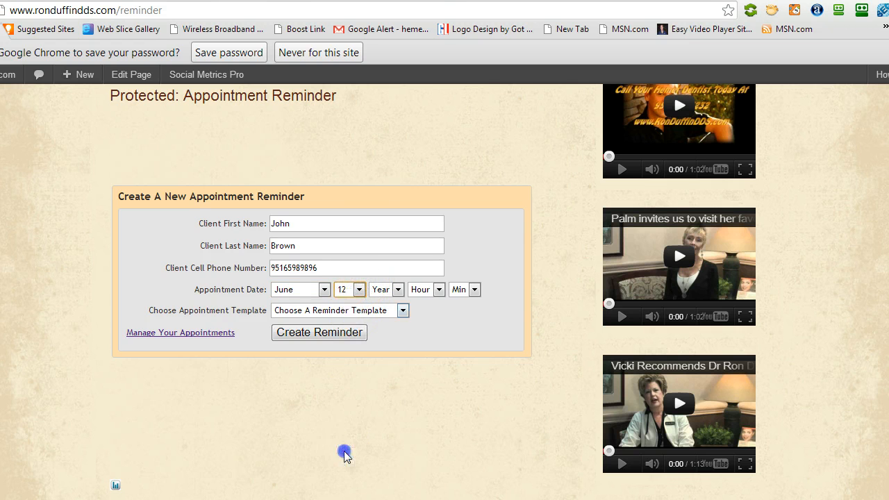
click(397, 290)
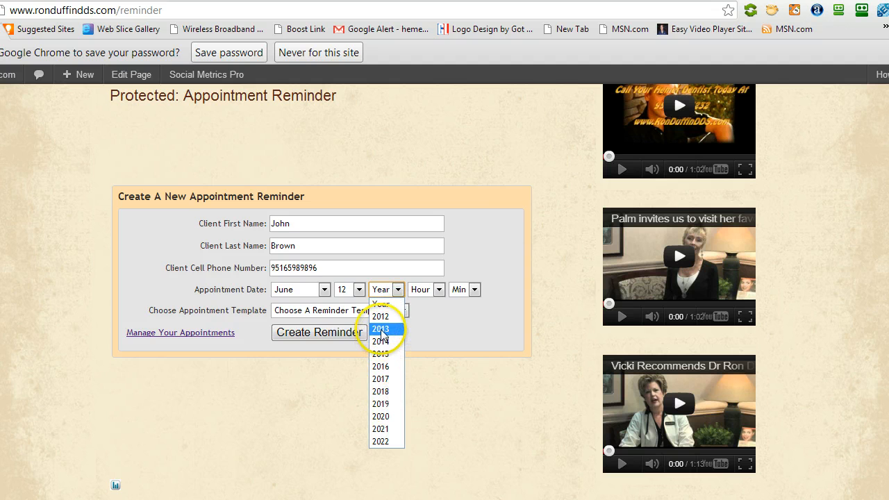
click(380, 329)
click(439, 289)
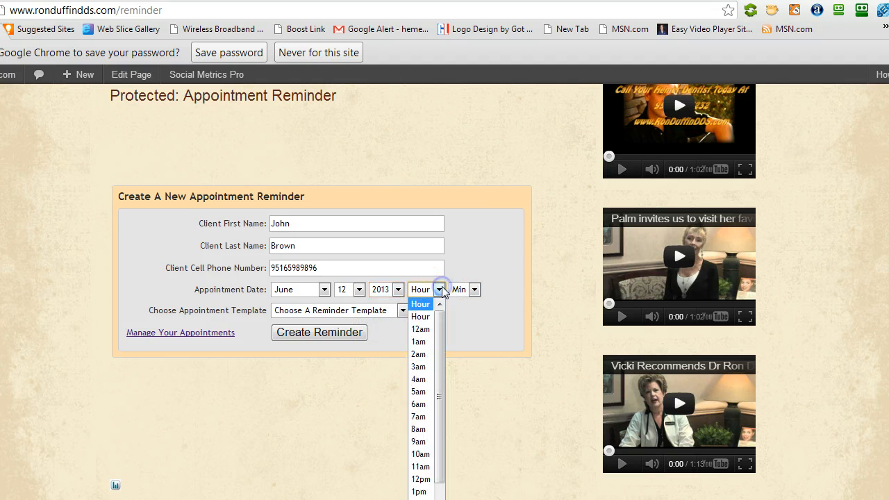
click(419, 441)
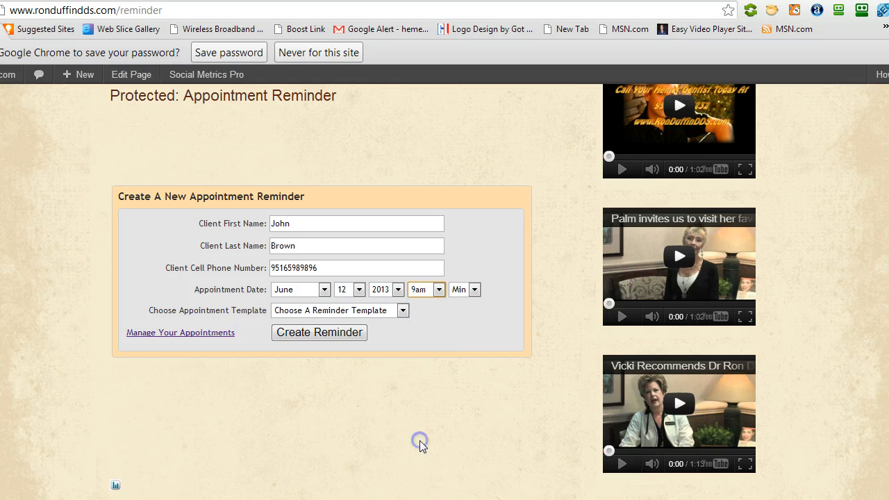
click(474, 289)
click(456, 317)
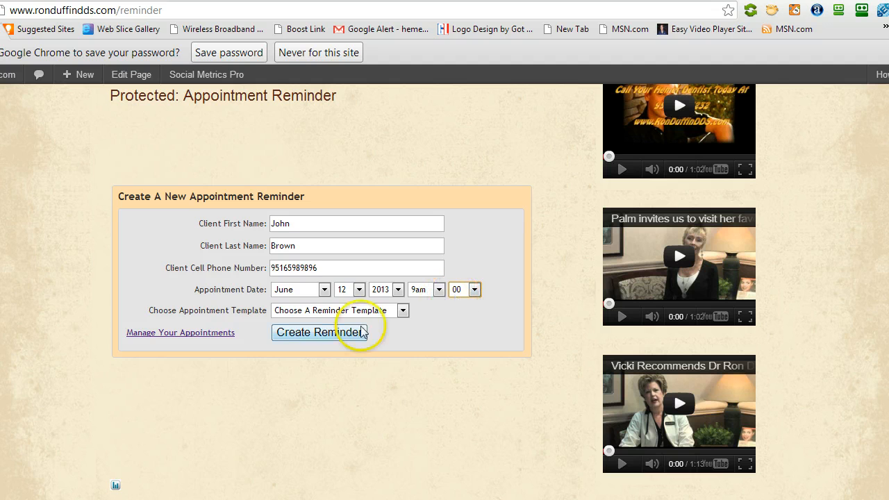
Assign the First Dental Exam (3 Reminders) template to the appointment and create the reminder.
click(401, 314)
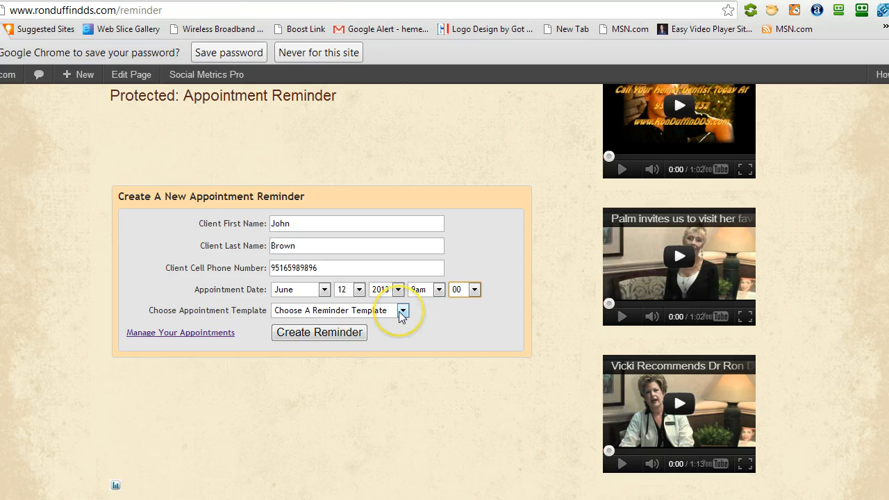
click(400, 312)
click(402, 314)
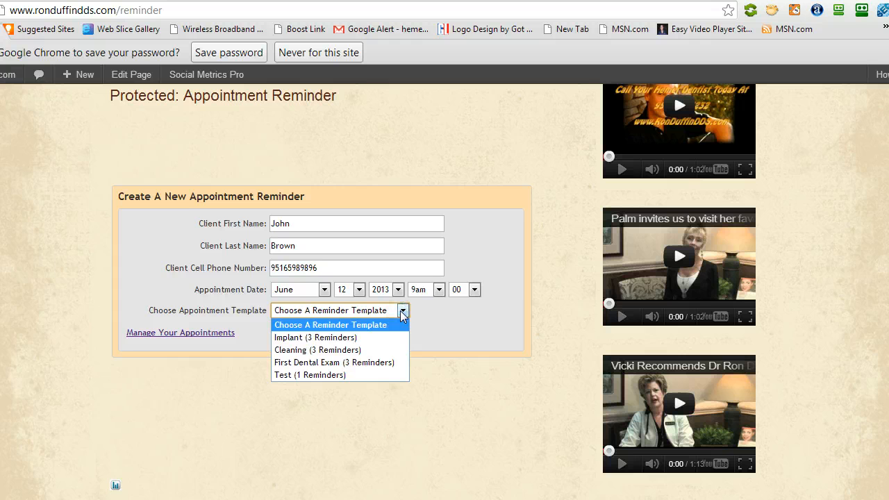
click(391, 338)
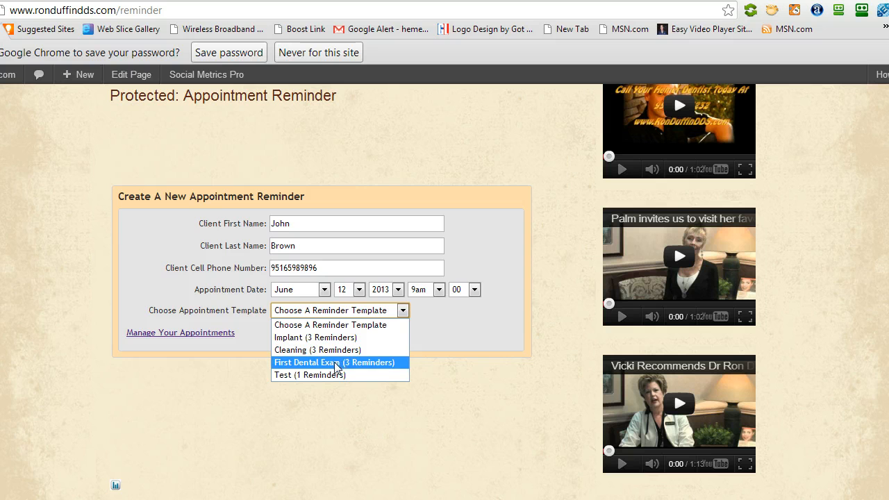
click(333, 363)
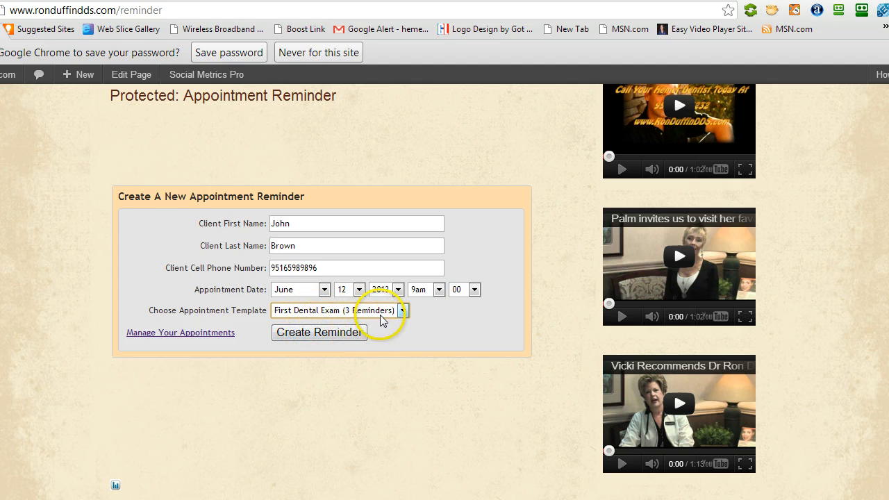
click(321, 333)
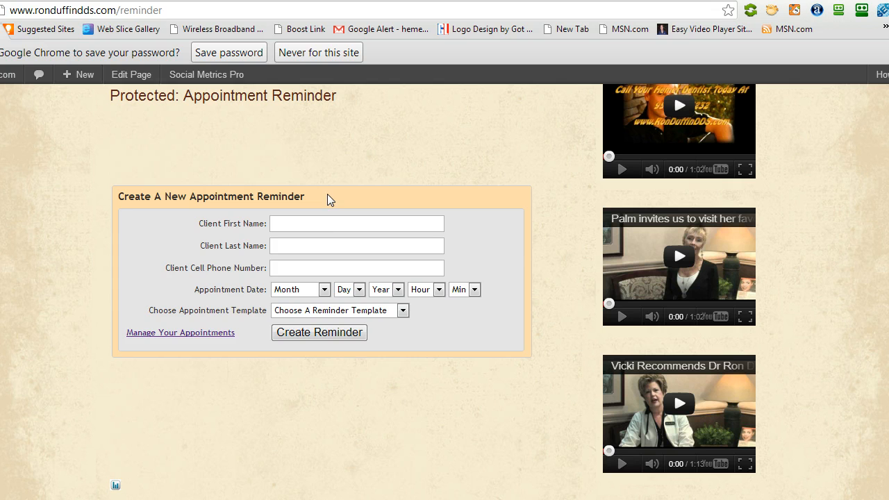
Go to the appointment management site from the reminder widget and look over the Upcoming Reminders list.
click(186, 334)
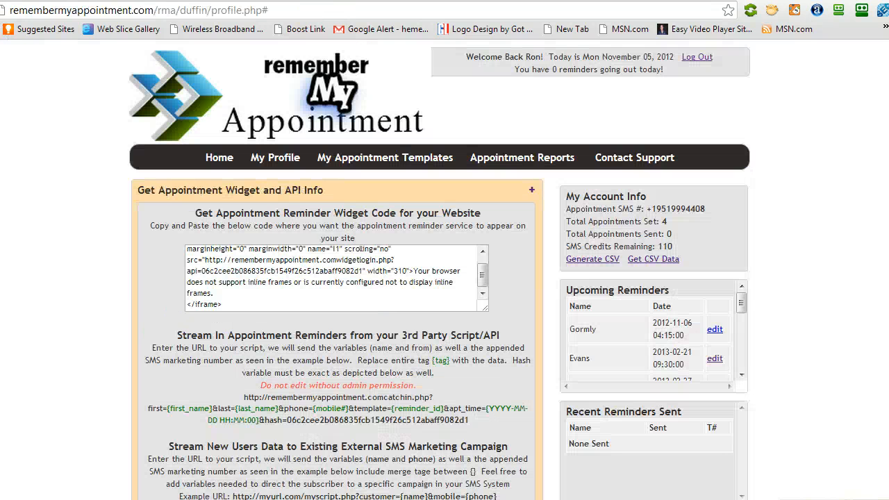
click(267, 1)
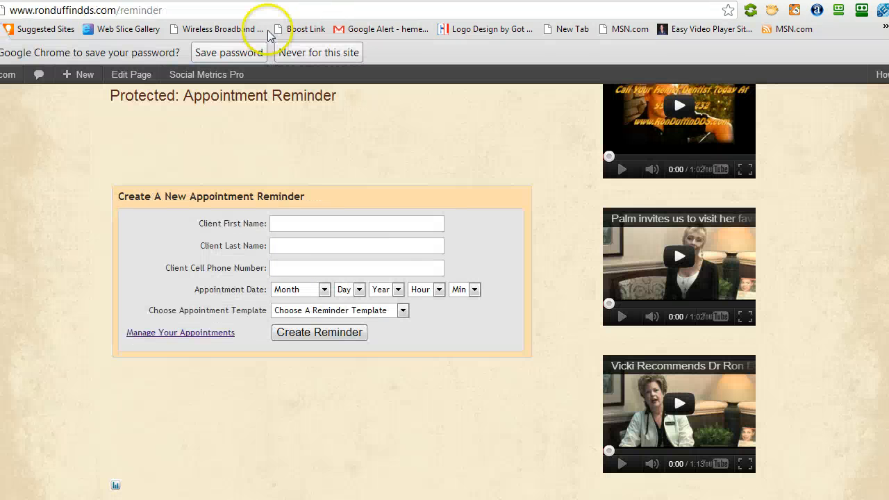
click(186, 333)
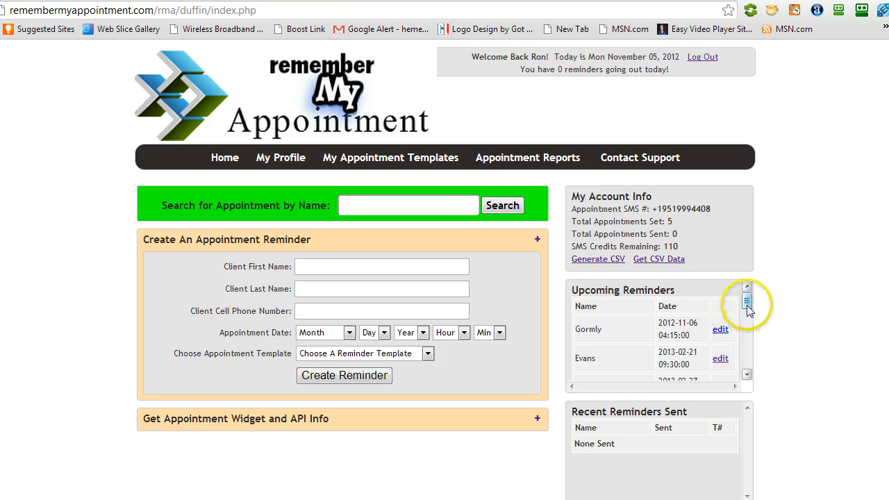
mouse_move(747, 300)
mouse_down()
mouse_move(756, 375)
mouse_move(748, 293)
mouse_up()
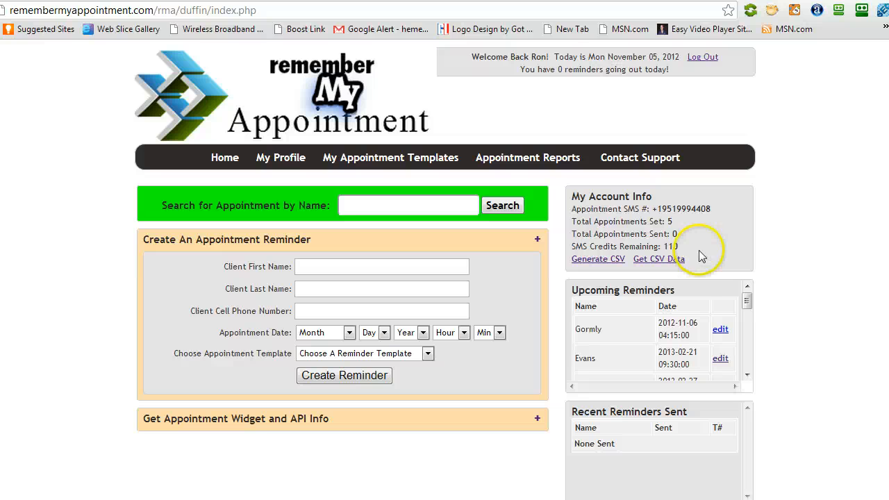
View the appointment reports, inspect the new client's reminder in its edit form, and return to the reports.
click(522, 159)
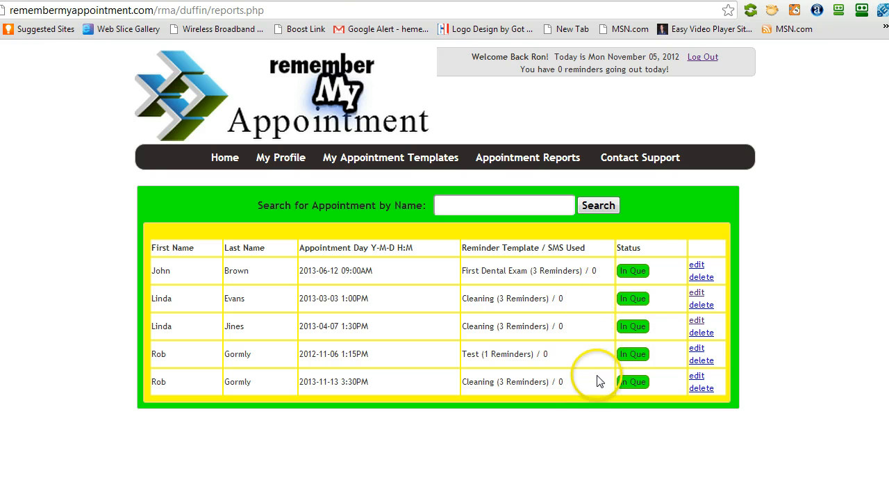
click(697, 267)
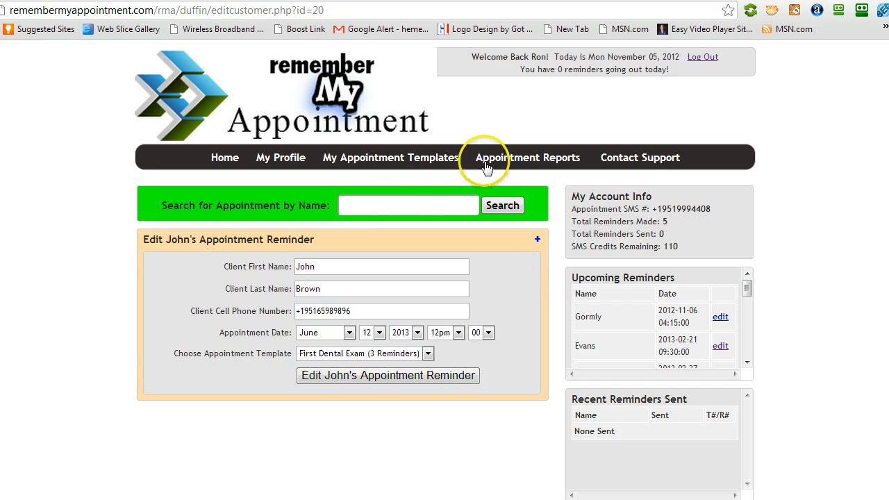
click(523, 160)
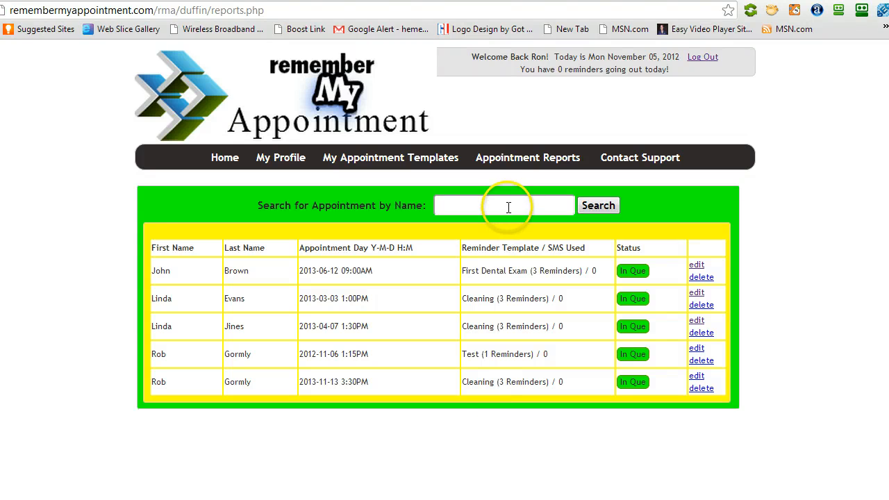
Open the appointment templates page and read the template creation instructions and the merge fields available for messages.
click(385, 161)
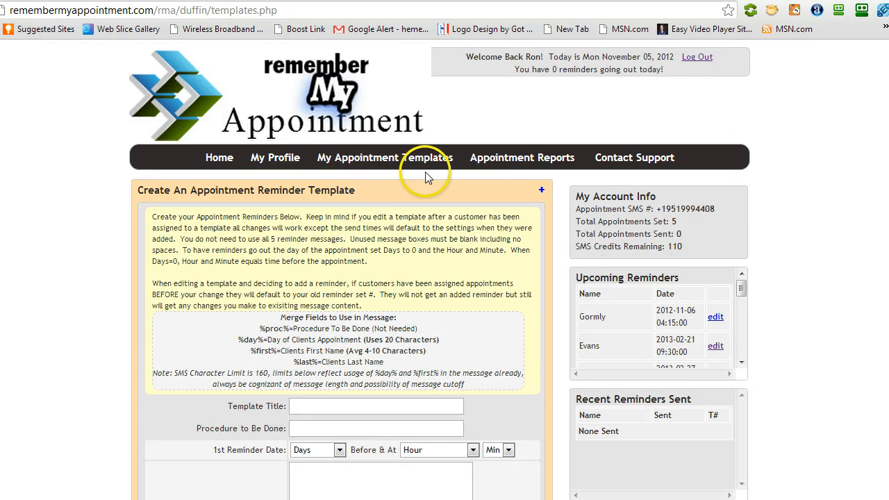
scroll(455, 195, down, 4)
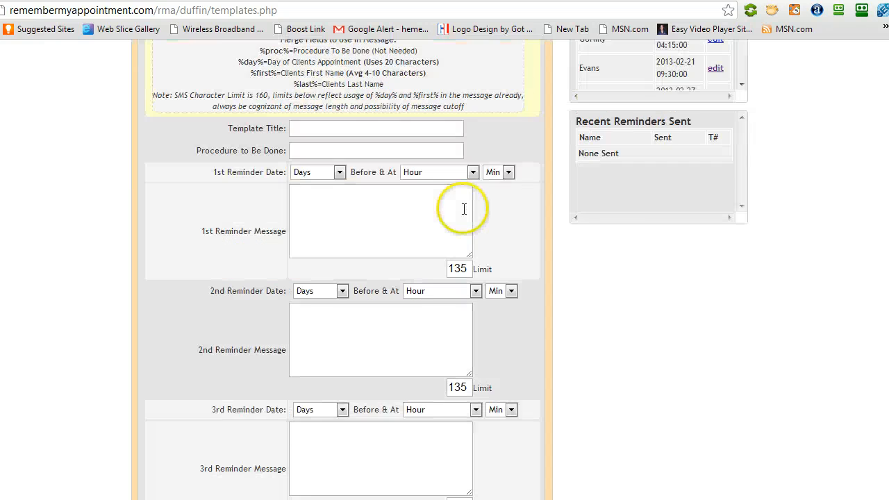
scroll(466, 190, up, 2)
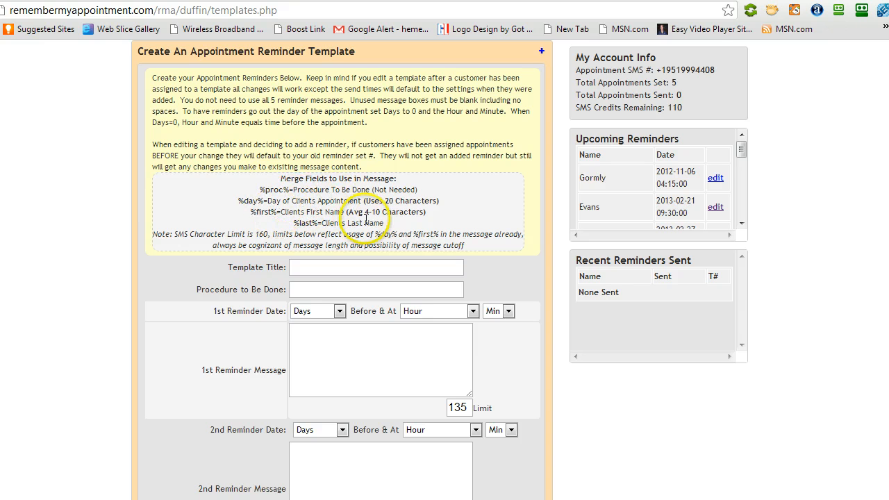
scroll(507, 253, down, 2)
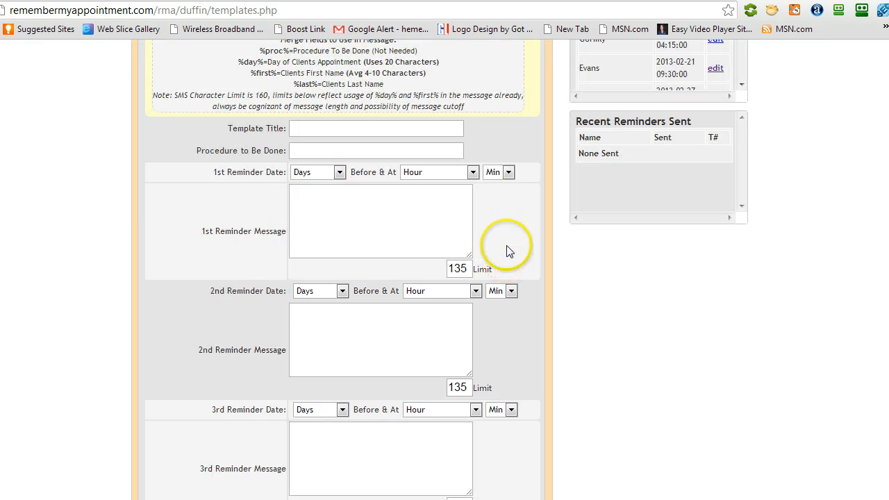
Examine the blank template form's title, procedure, and reminder date and message fields for all five reminders.
click(344, 129)
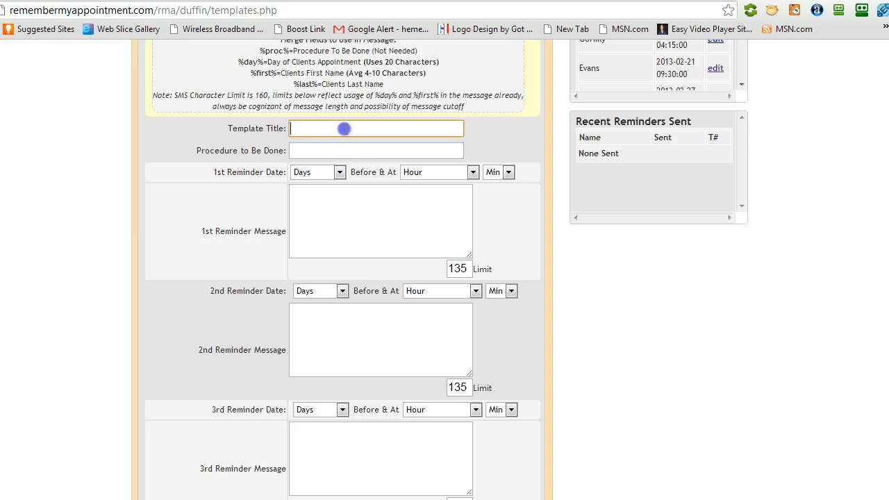
click(341, 149)
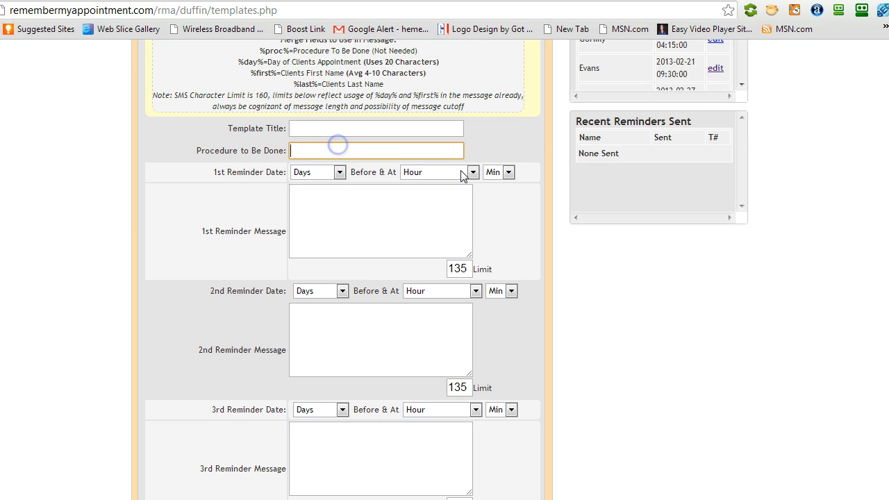
click(390, 195)
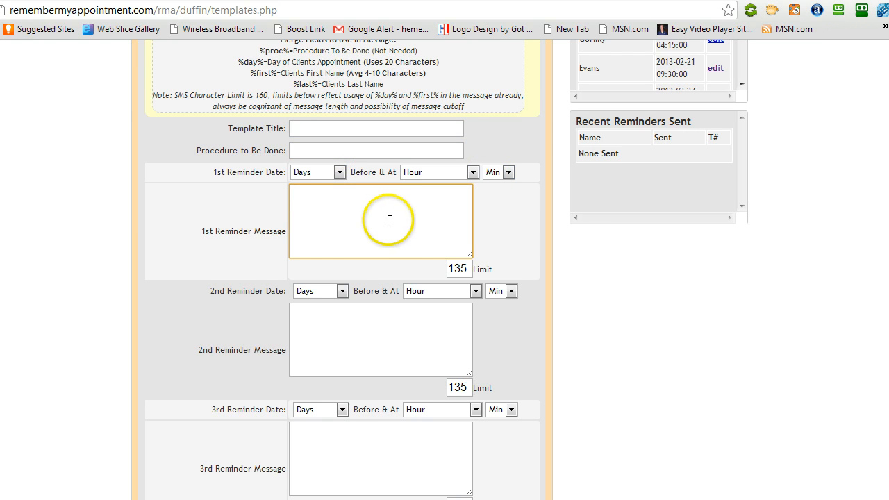
scroll(389, 220, down, 2)
scroll(389, 174, up, 2)
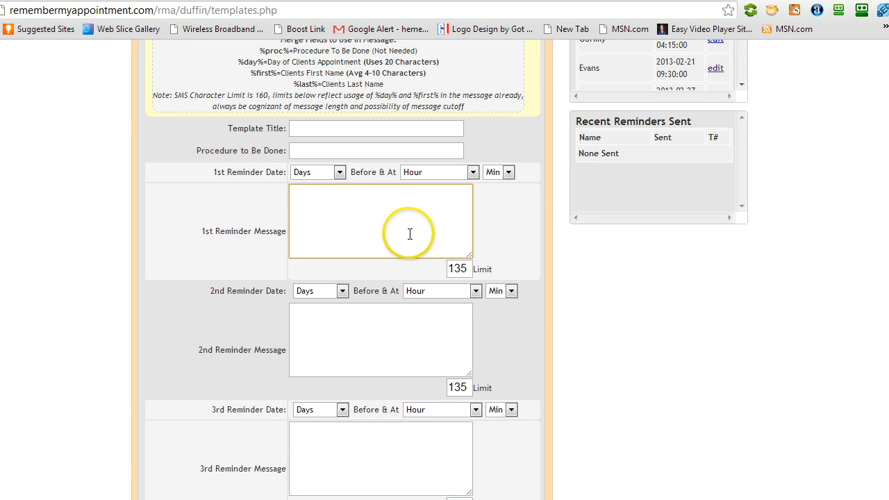
scroll(397, 341, down, 4)
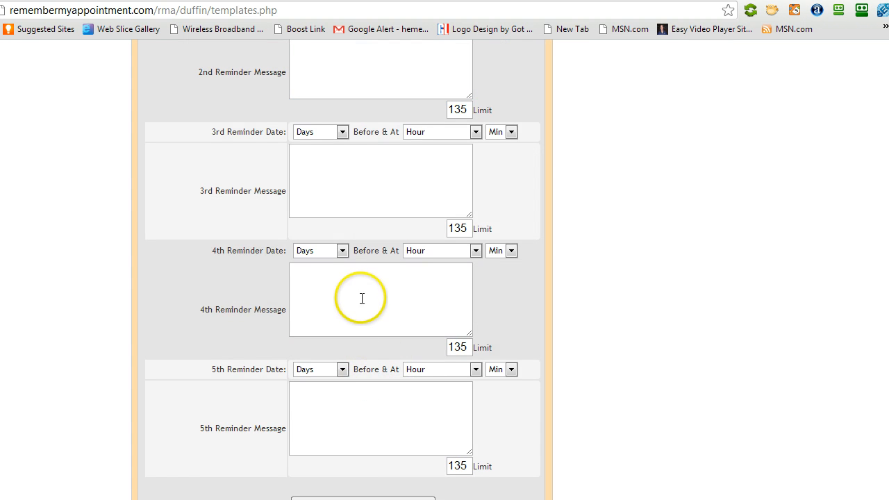
scroll(424, 285, up, 5)
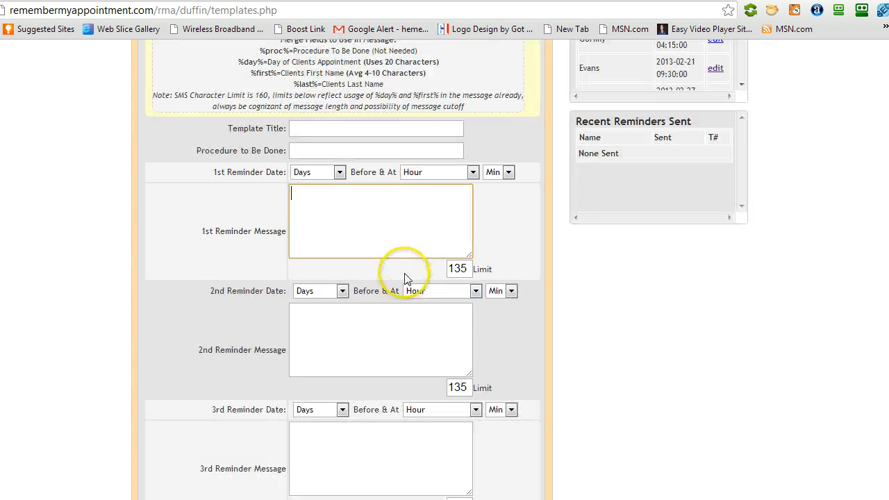
scroll(407, 277, up, 1)
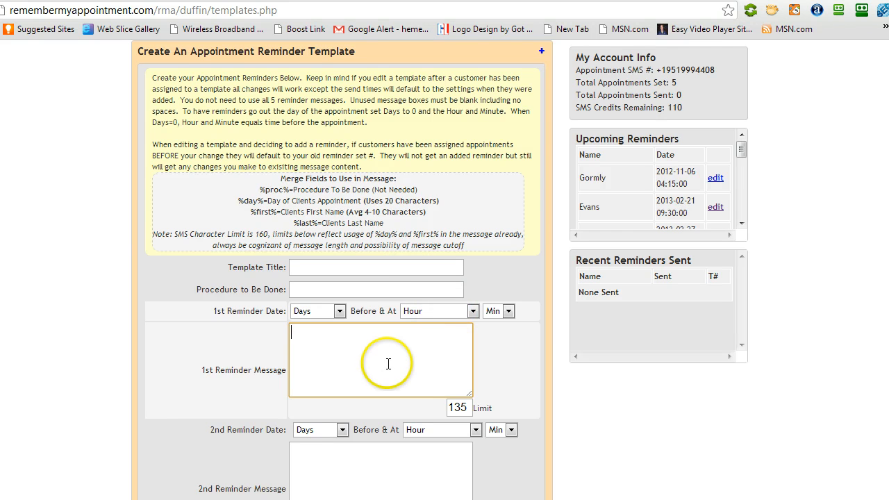
Open the existing Implant reminder template for editing and review its reminder dates and messages.
scroll(380, 374, down, 8)
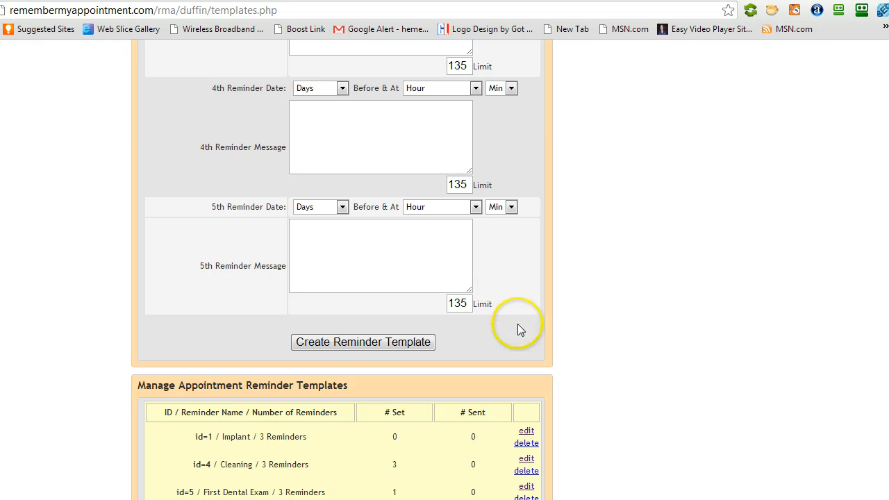
click(527, 432)
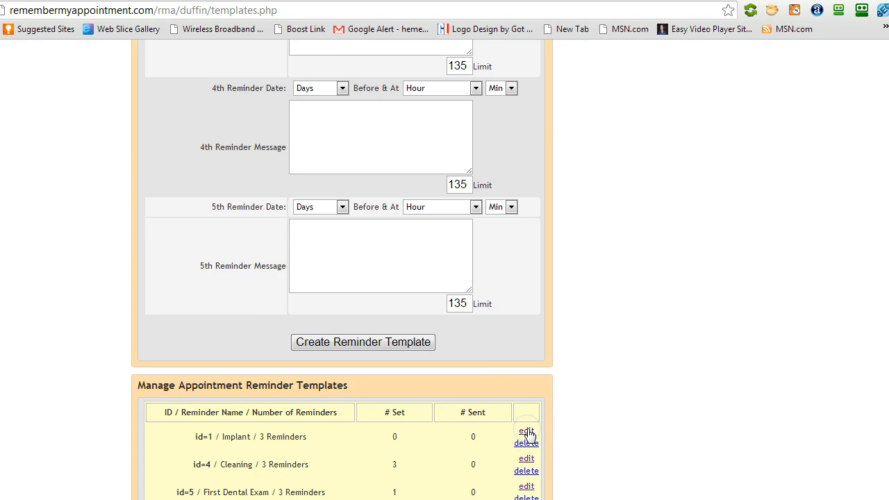
scroll(462, 389, down, 5)
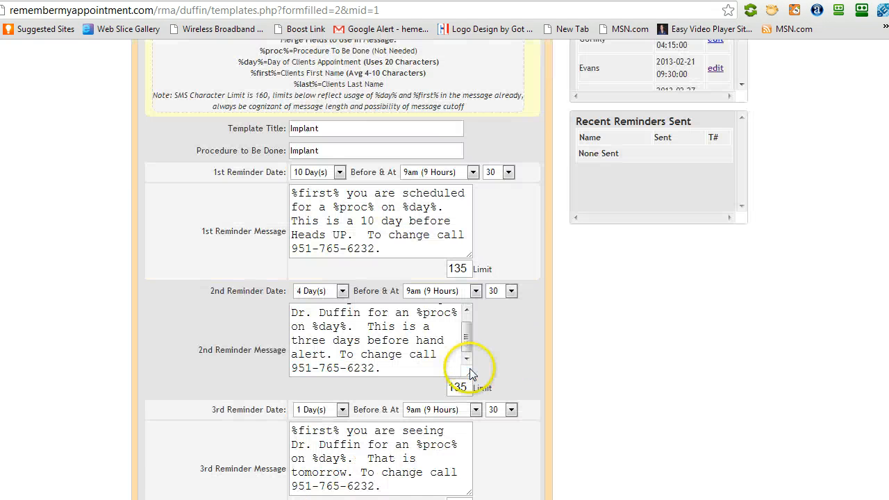
scroll(465, 371, down, 5)
scroll(476, 397, down, 2)
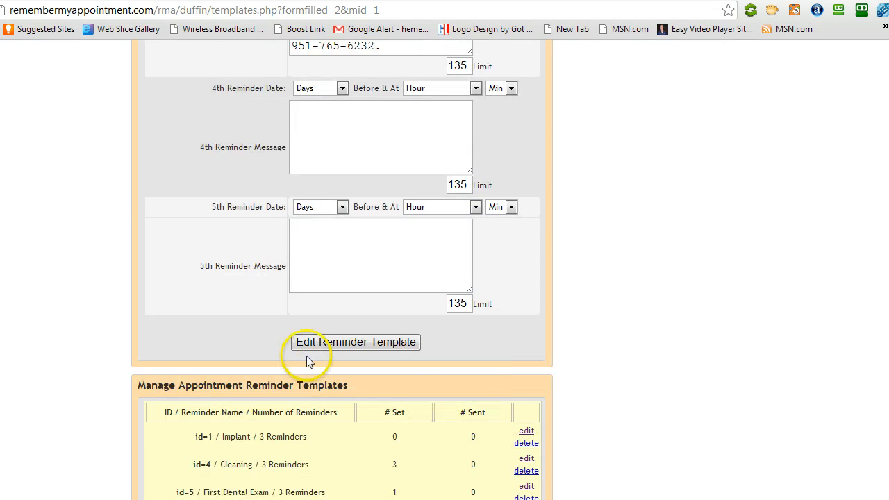
click(364, 345)
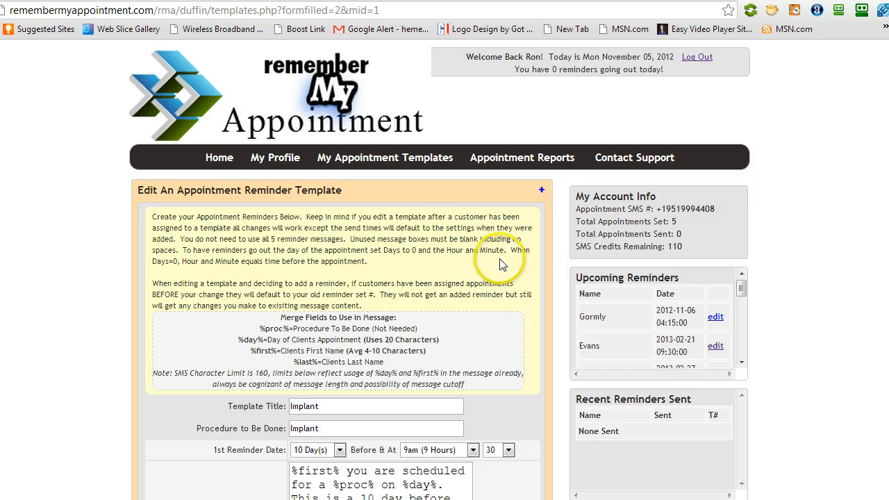
Go to the account profile and review the client settings and the administration settings.
click(279, 162)
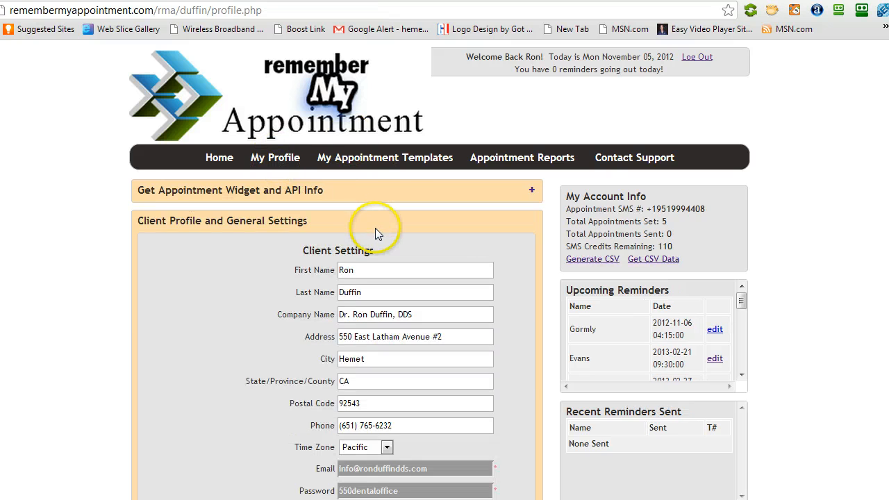
scroll(375, 232, down, 2)
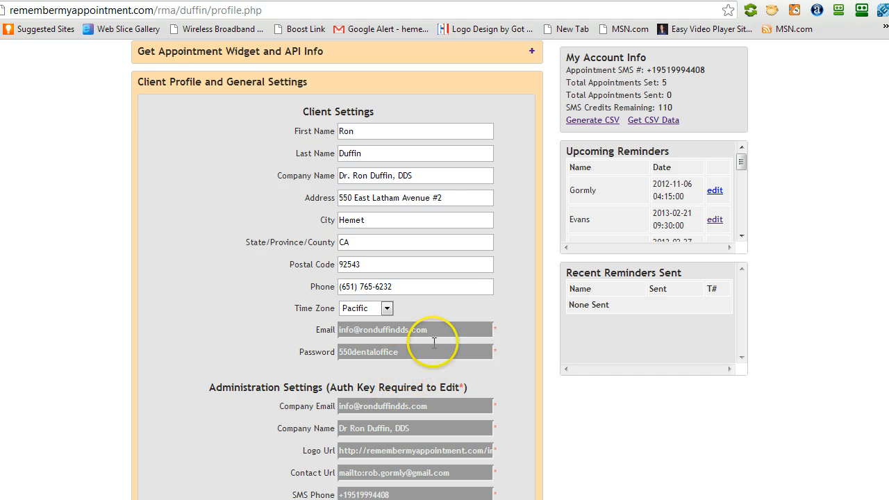
scroll(485, 339, down, 3)
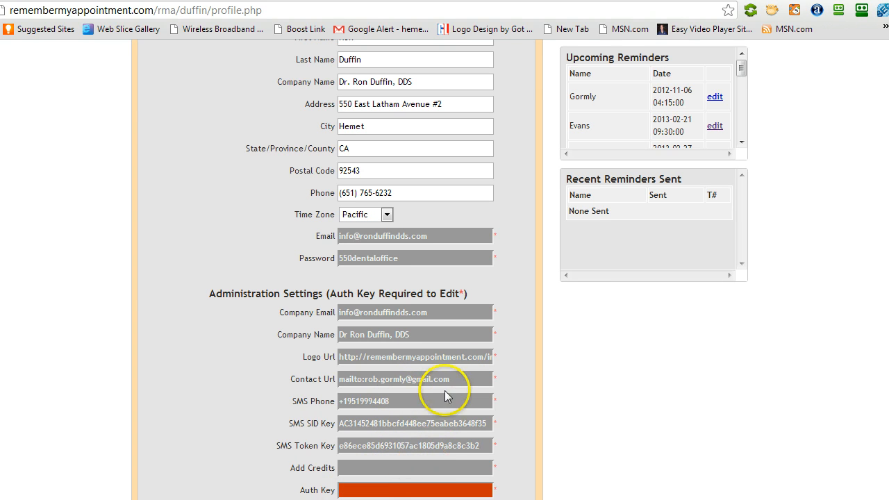
scroll(460, 347, up, 4)
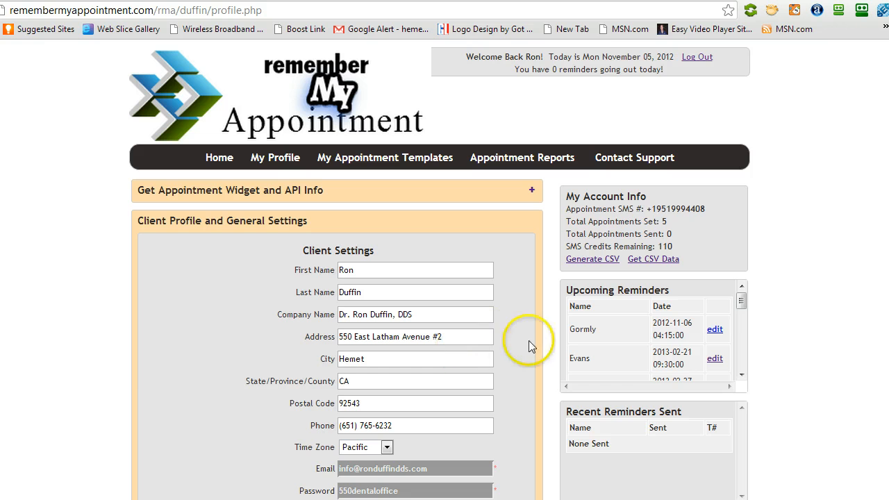
Expand the appointment widget and API information and review the website embed code, streaming options and SMS reply settings.
click(531, 192)
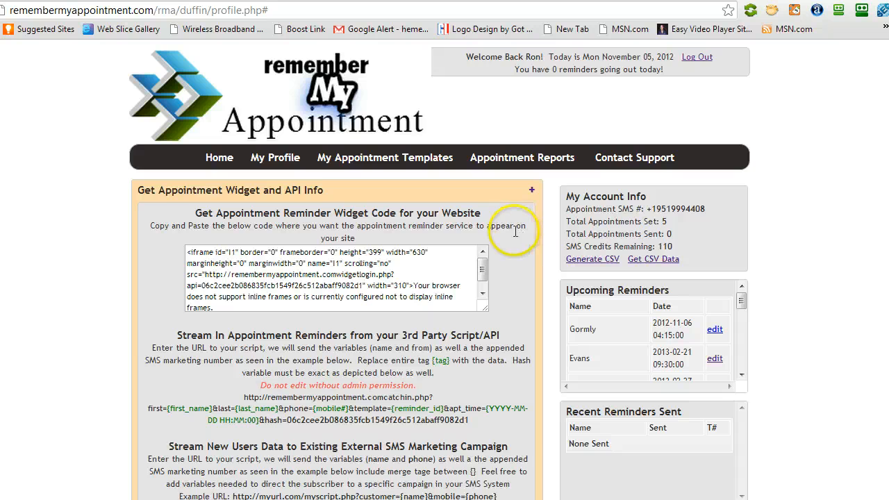
scroll(512, 228, down, 2)
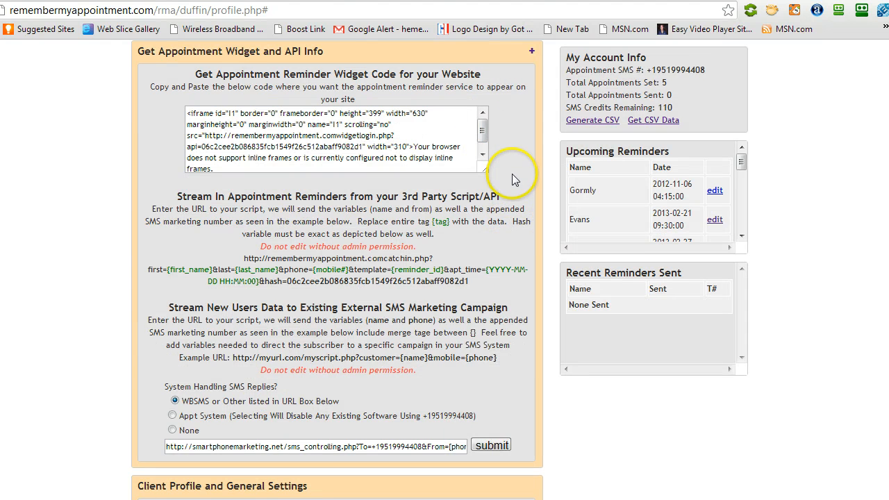
scroll(513, 192, down, 2)
scroll(488, 240, up, 2)
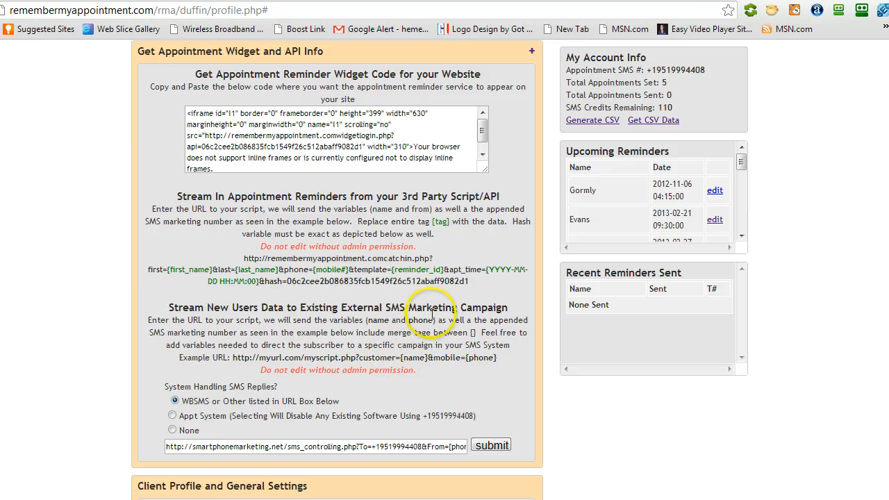
scroll(477, 252, up, 3)
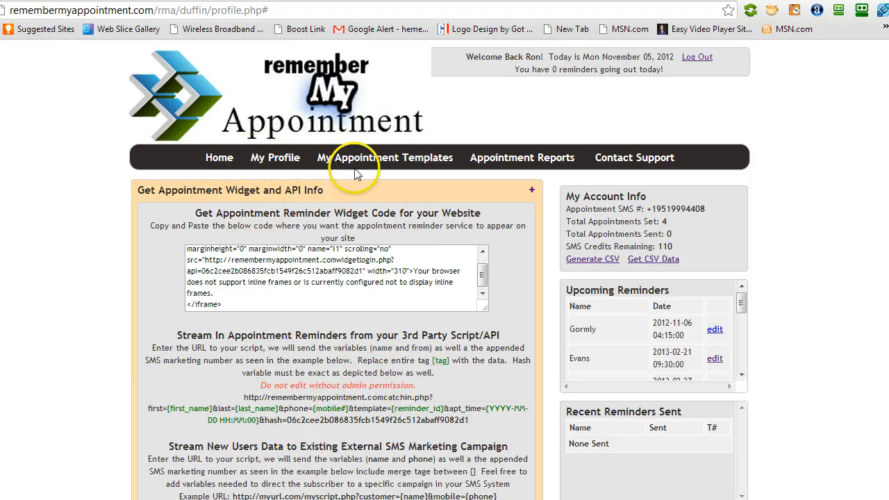
Return to the appointment reports from the profile page.
click(515, 161)
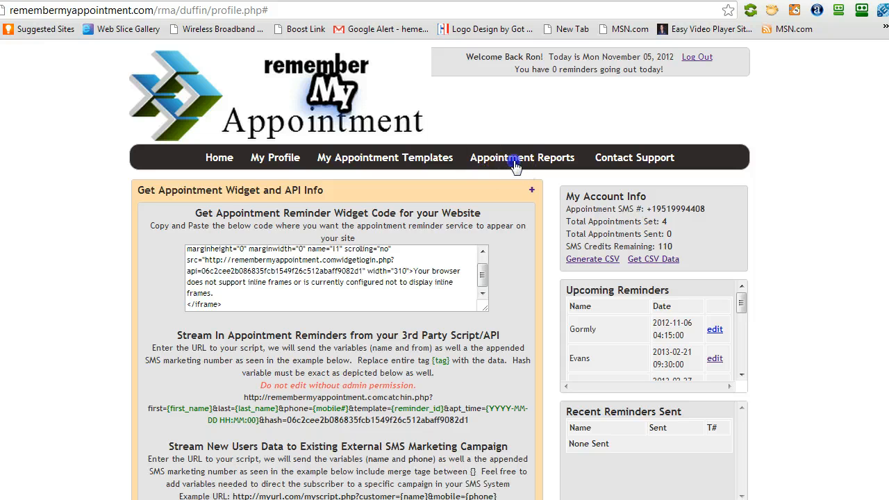